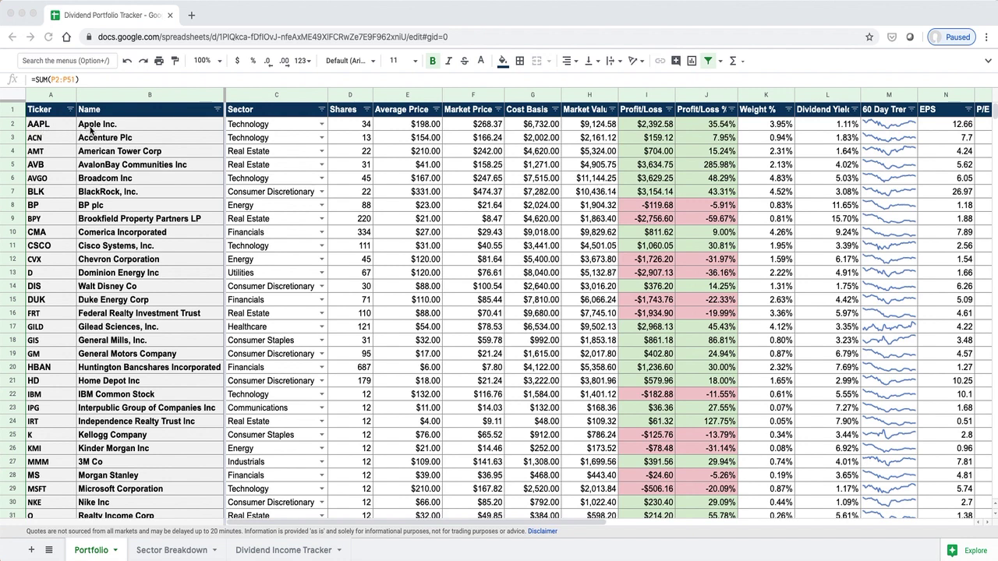
Examine the Apple row's sector options, share count, average price and market price formula.
click(277, 130)
click(323, 124)
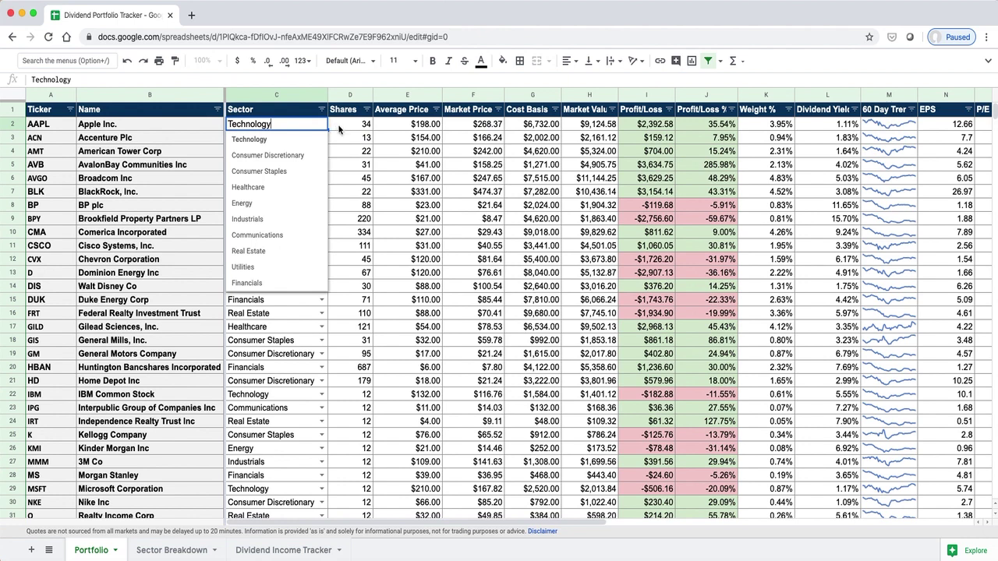
click(340, 130)
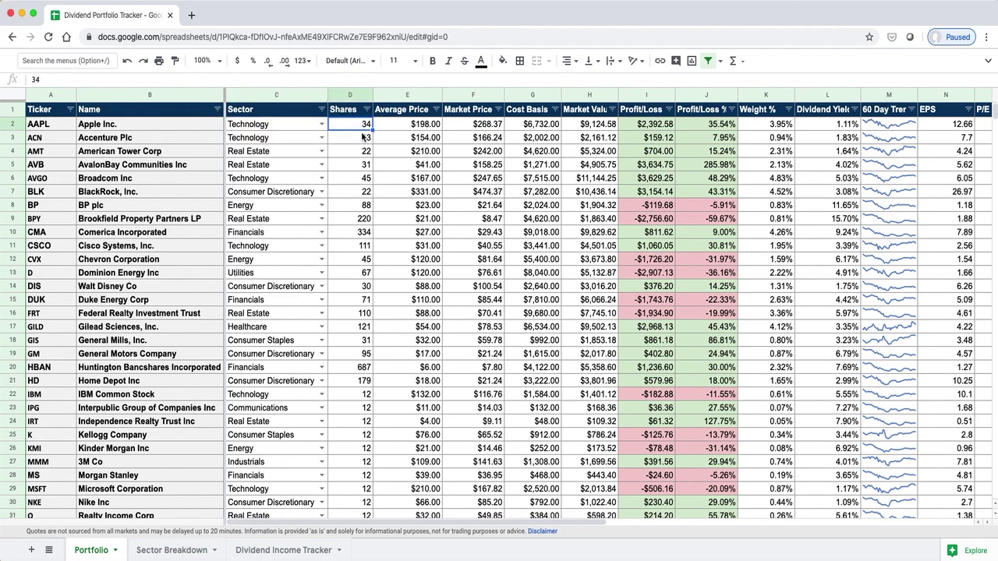
click(390, 128)
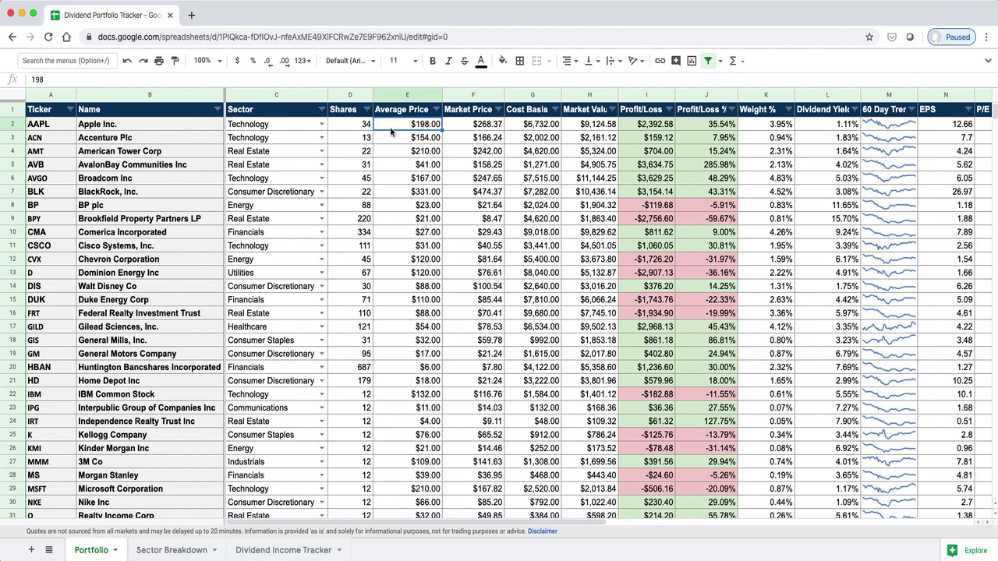
click(457, 128)
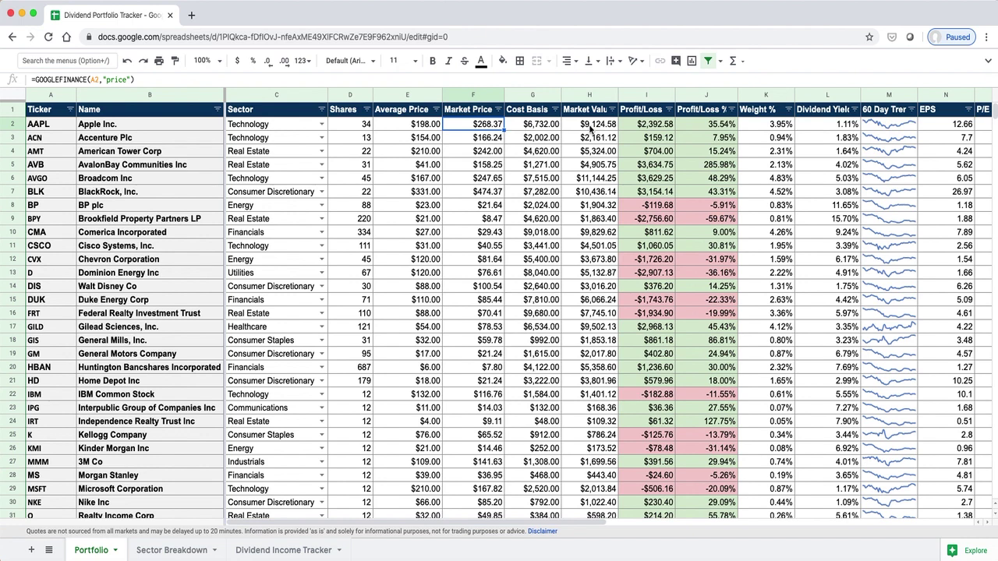
Inspect the Apple row's formulas for weight, dividend yield, annual income and the 60-day trend.
click(765, 127)
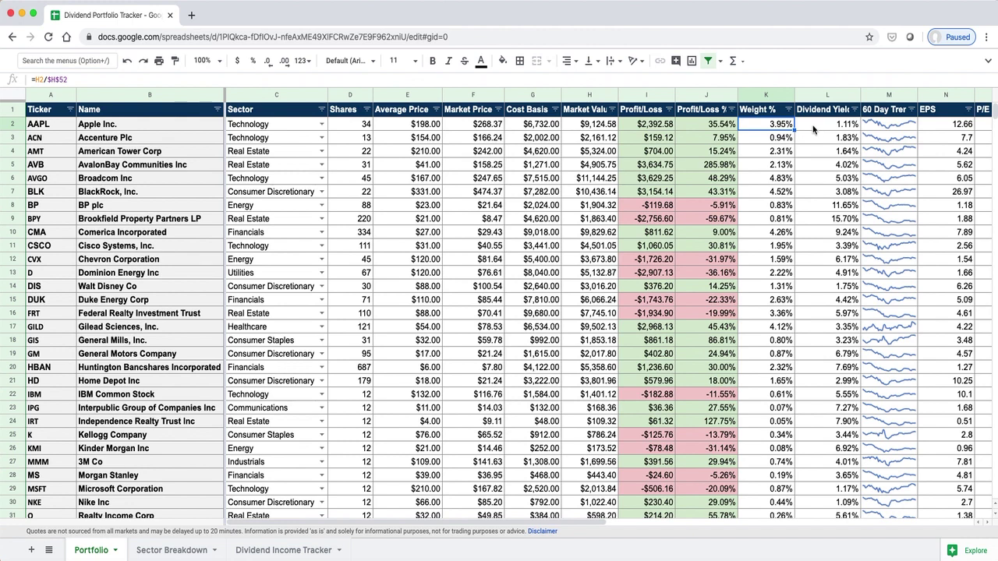
click(815, 130)
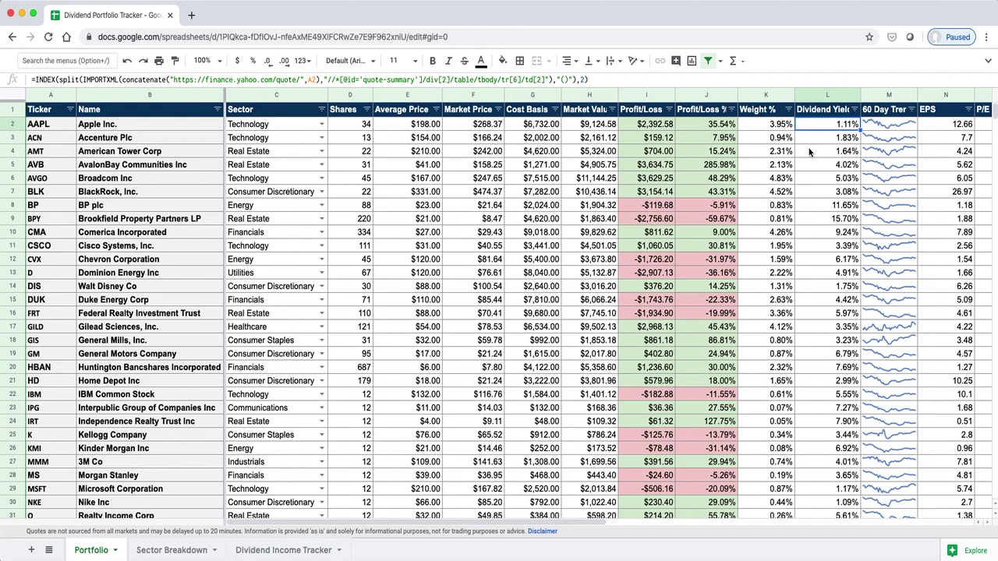
scroll(808, 149, right, 3)
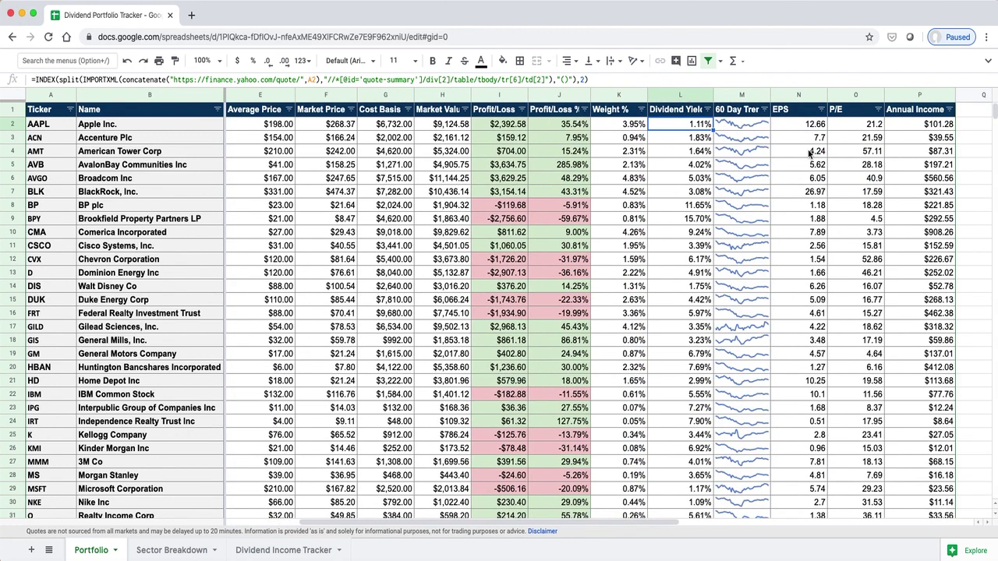
click(909, 126)
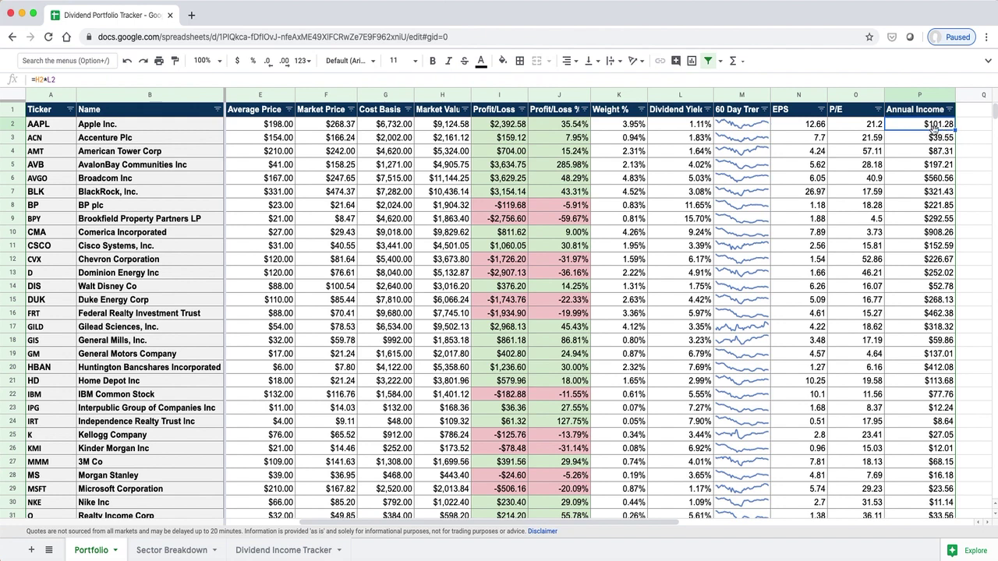
click(749, 129)
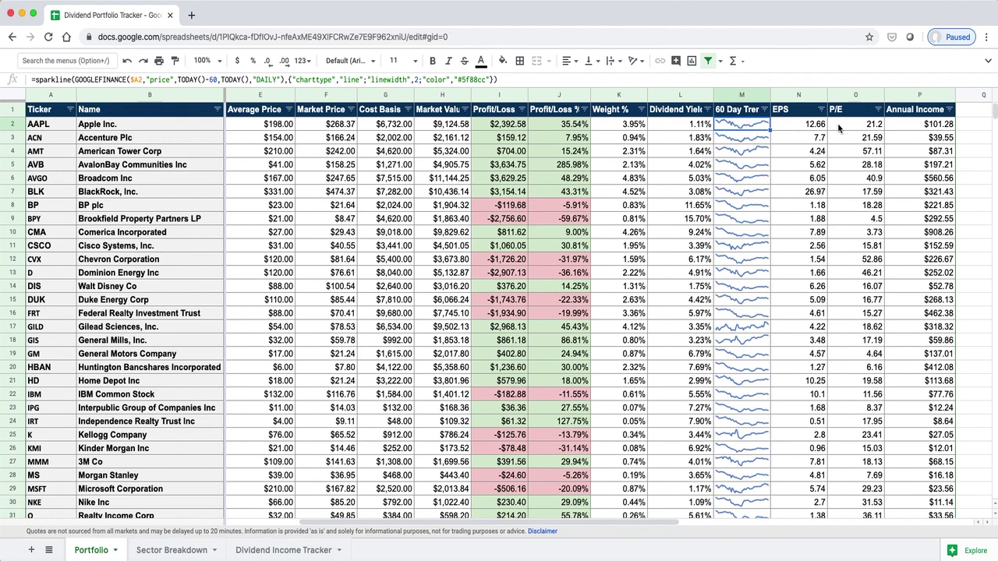
Review the holdings down to the Total row and inspect its profit/loss and profit/loss percentage formulas.
scroll(840, 129, left, 2)
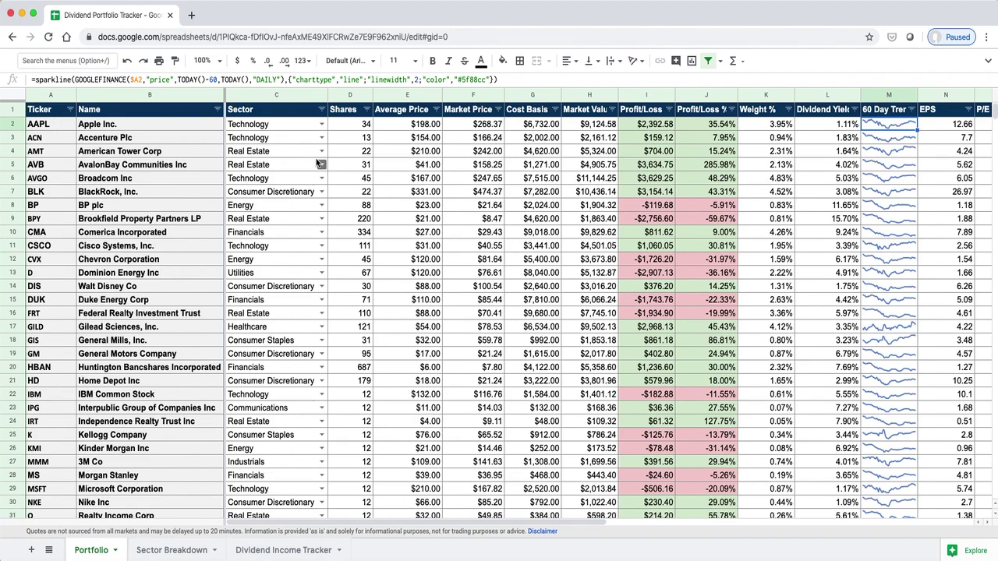
scroll(319, 164, down, 3)
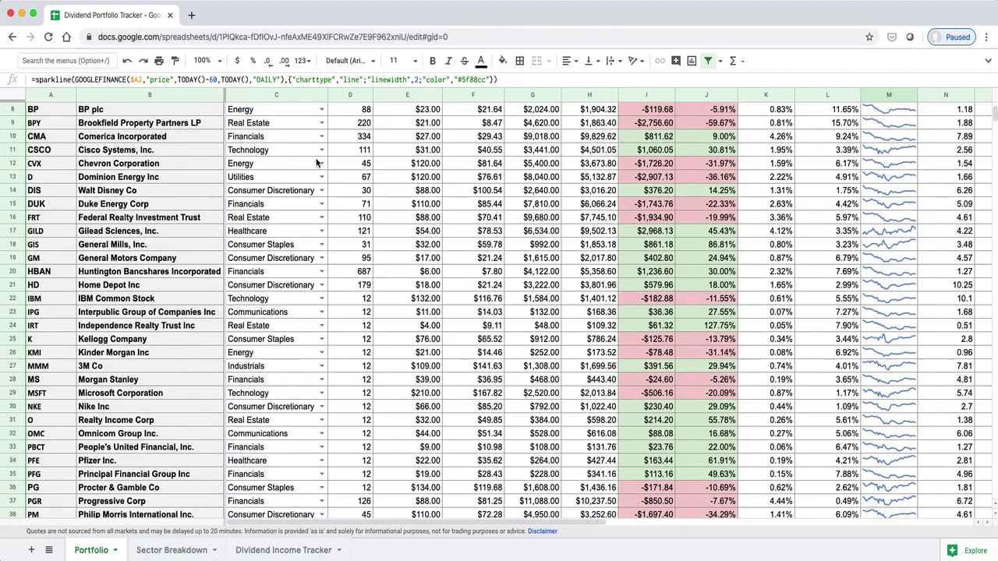
scroll(318, 162, down, 1)
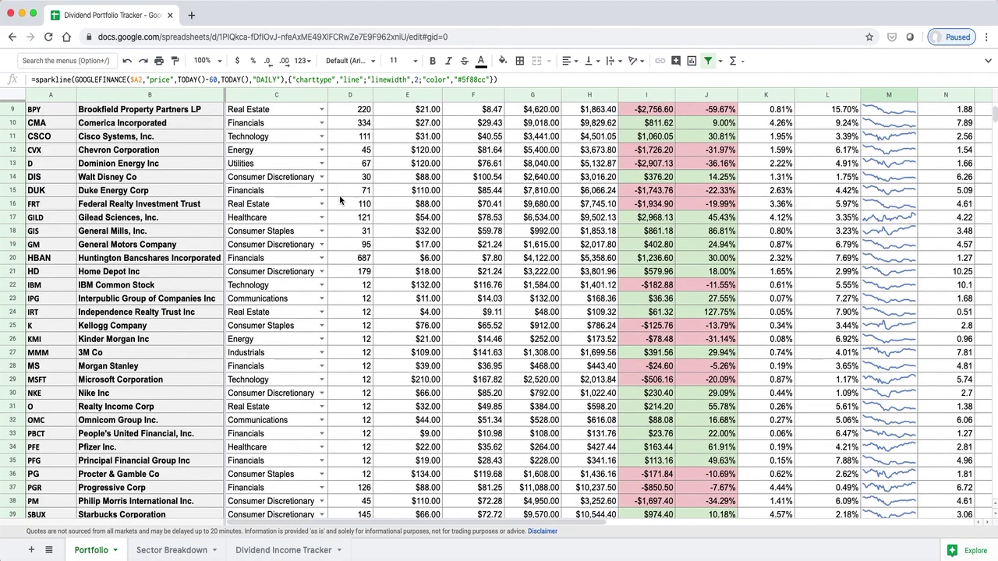
scroll(340, 195, down, 5)
scroll(340, 201, down, 3)
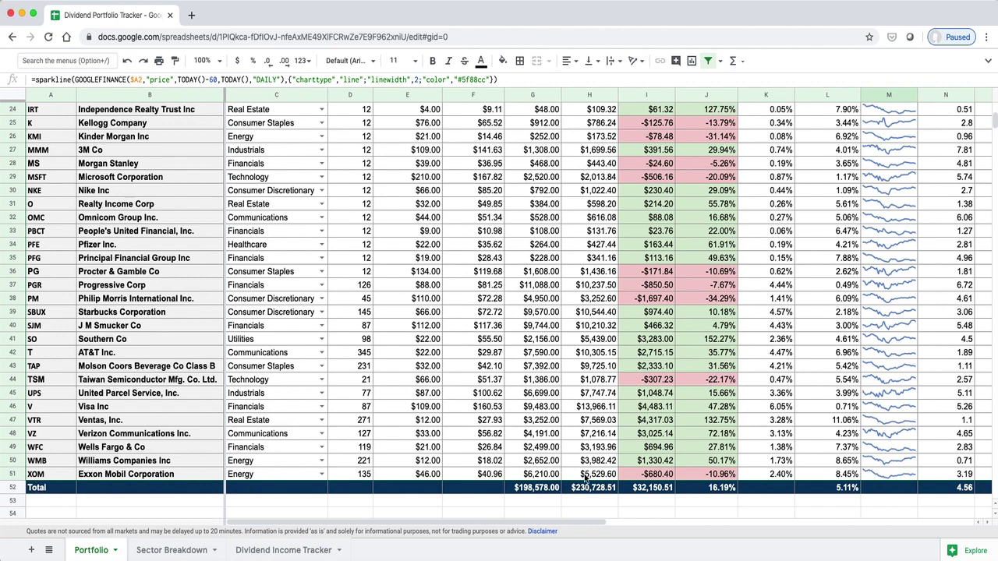
click(650, 488)
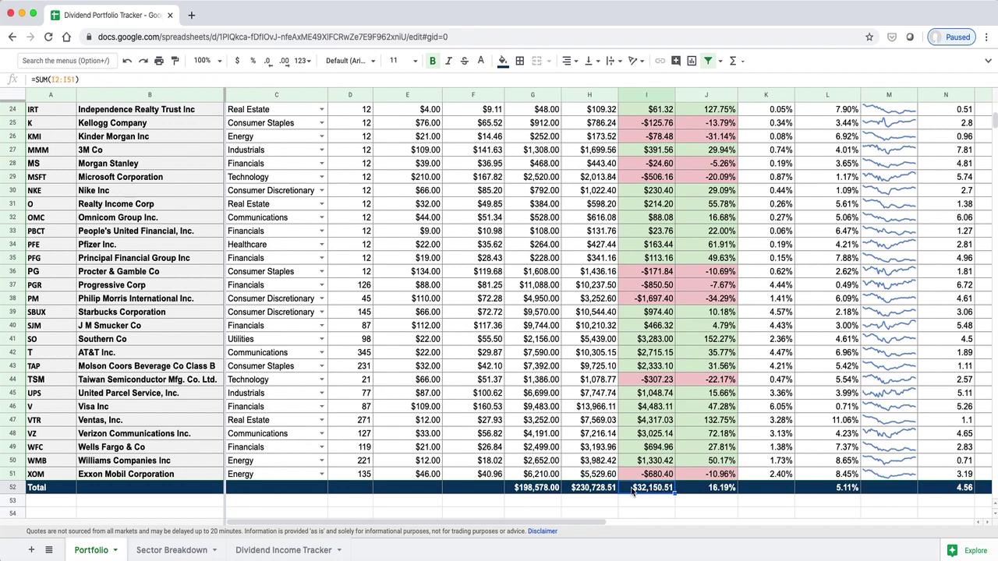
scroll(651, 486, down, 1)
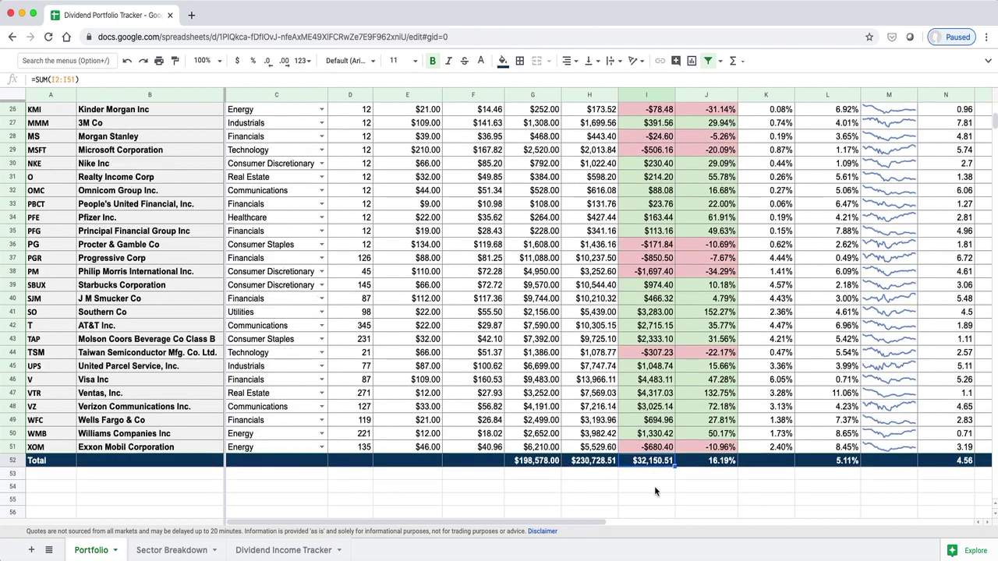
click(702, 462)
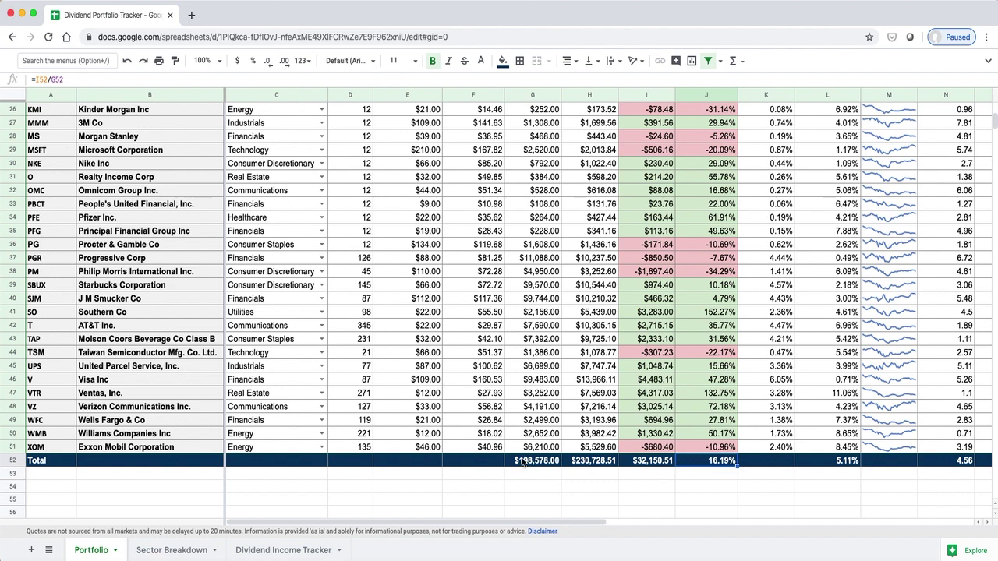
Inspect the Total row's dividend yield formula and compare it with the Dividend Yield column.
scroll(700, 463, right, 2)
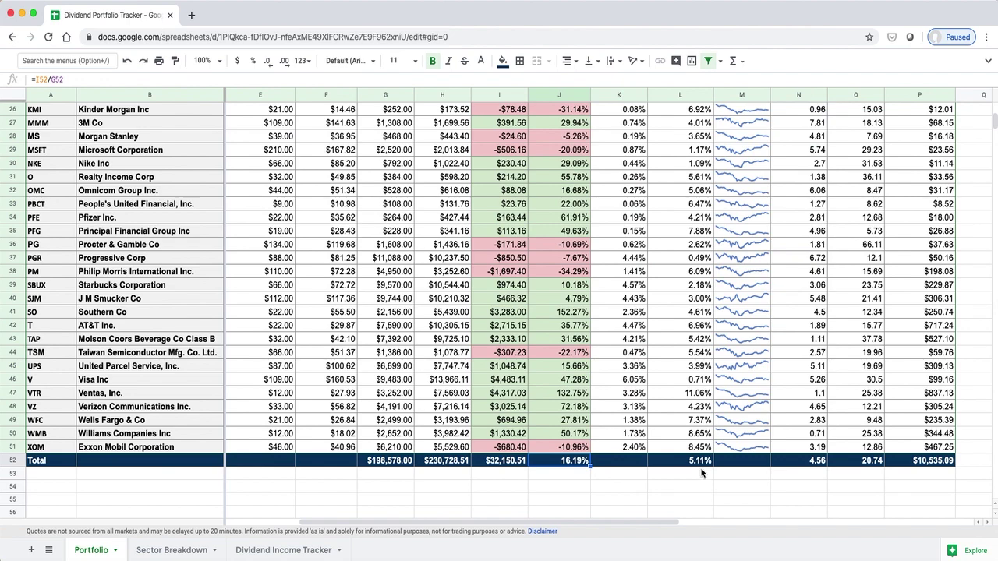
click(703, 462)
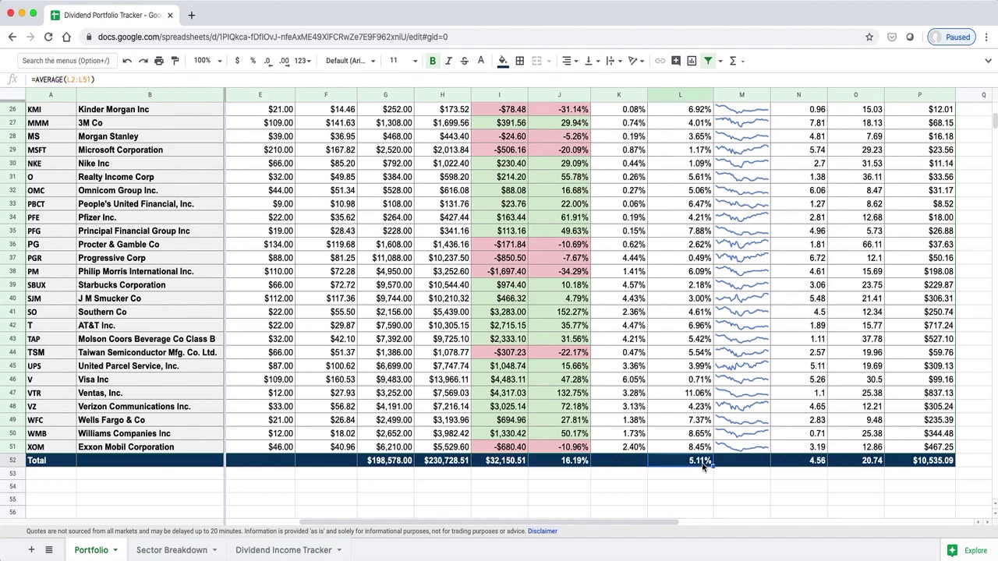
scroll(703, 465, up, 10)
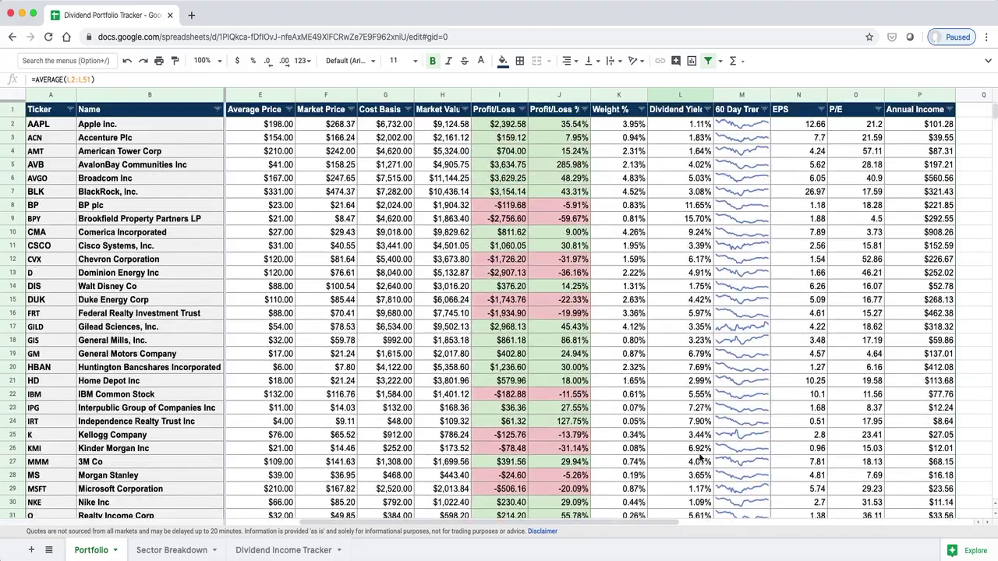
scroll(701, 459, down, 9)
scroll(706, 457, left, 1)
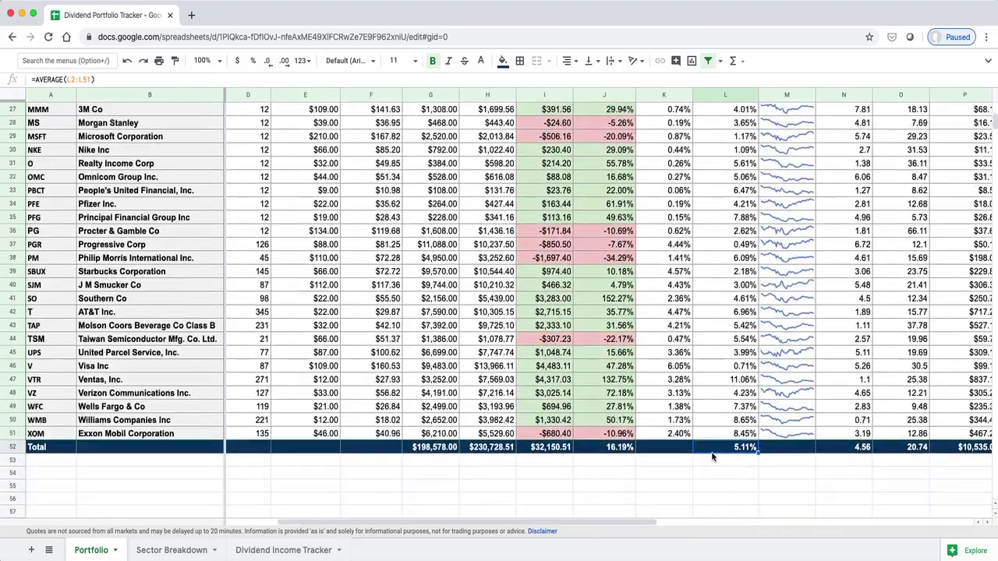
scroll(712, 457, down, 1)
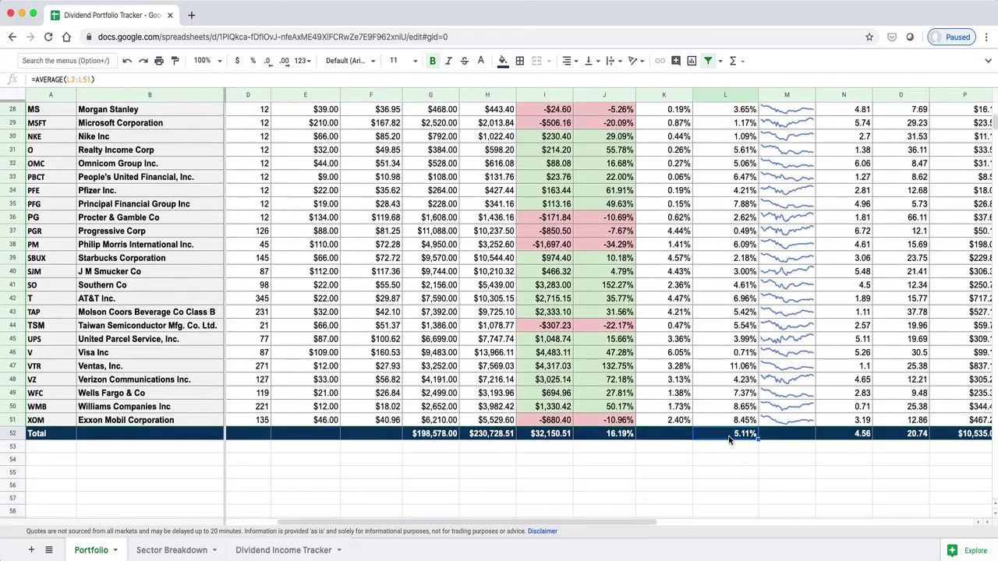
Inspect the Total row's formulas for EPS and annual income.
click(856, 438)
scroll(859, 438, right, 1)
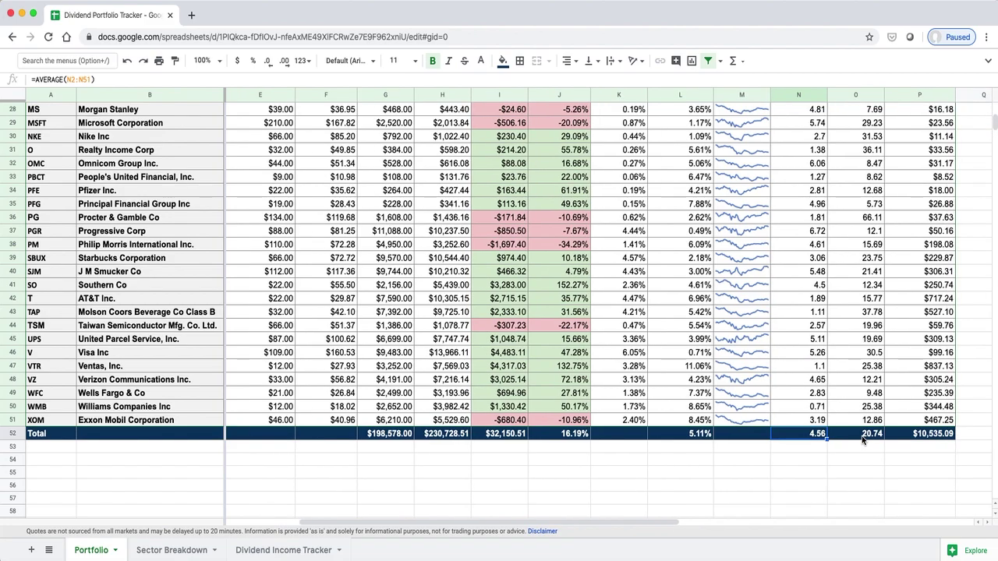
scroll(861, 437, up, 9)
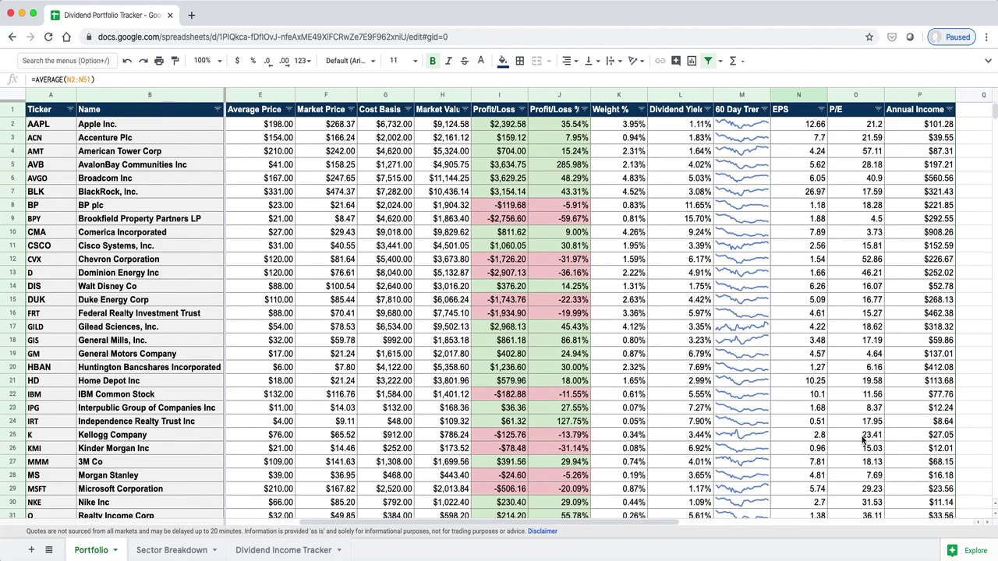
scroll(863, 441, down, 8)
scroll(865, 429, right, 3)
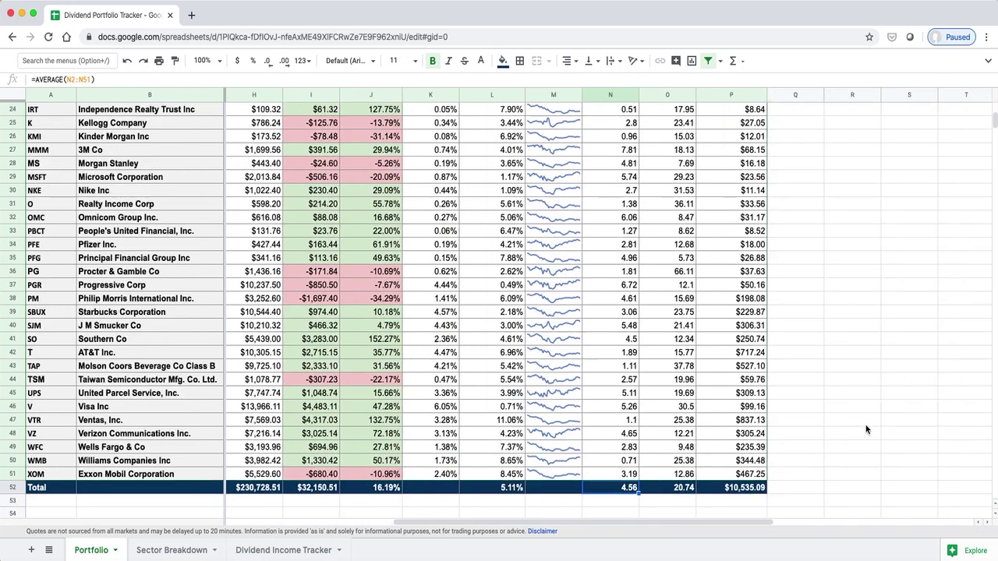
scroll(780, 428, right, 4)
click(499, 488)
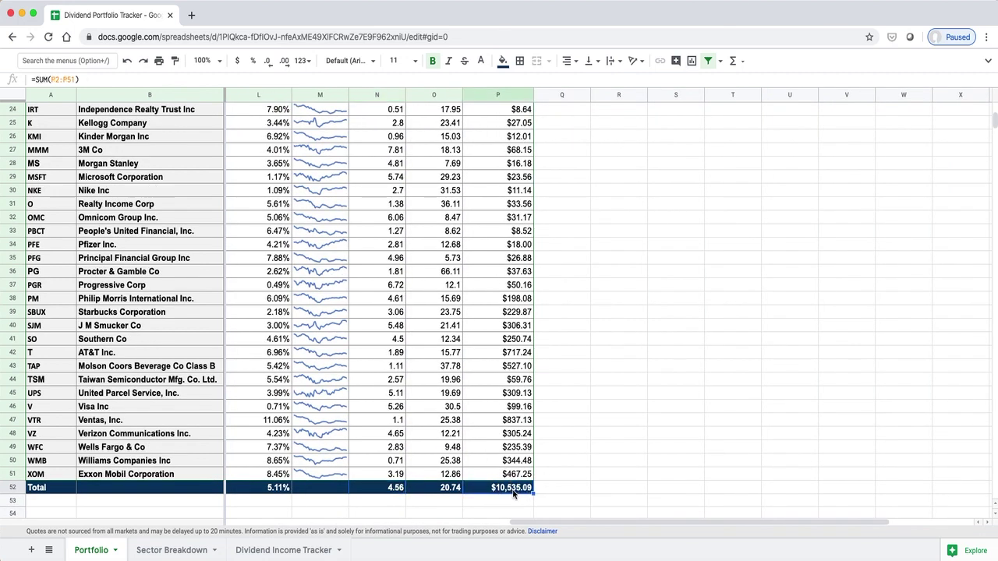
scroll(513, 493, down, 1)
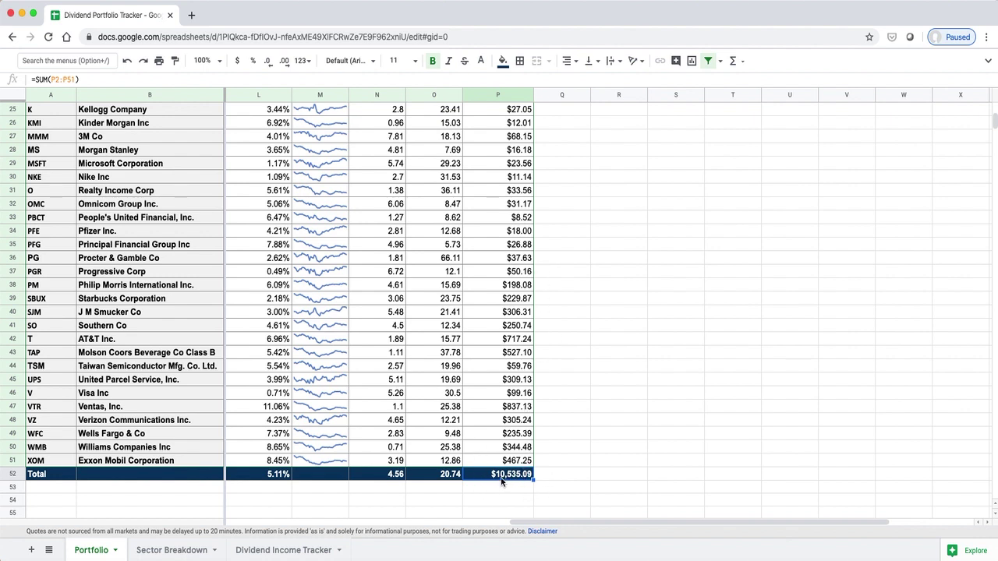
Review the Sector Breakdown and Dividend Income Tracker sheets with their charts, and return to the Portfolio sheet.
scroll(495, 464, up, 10)
scroll(493, 460, left, 5)
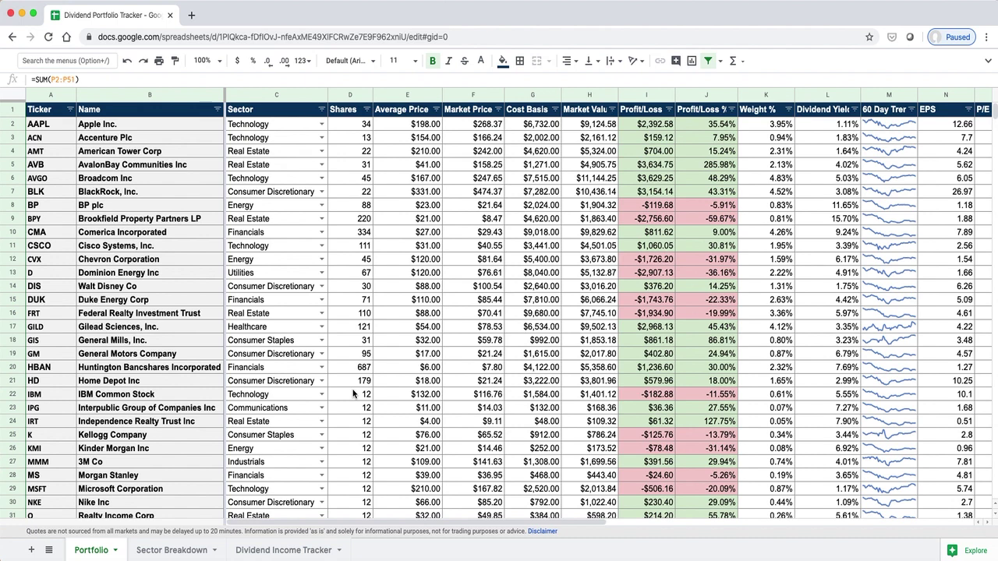
click(169, 550)
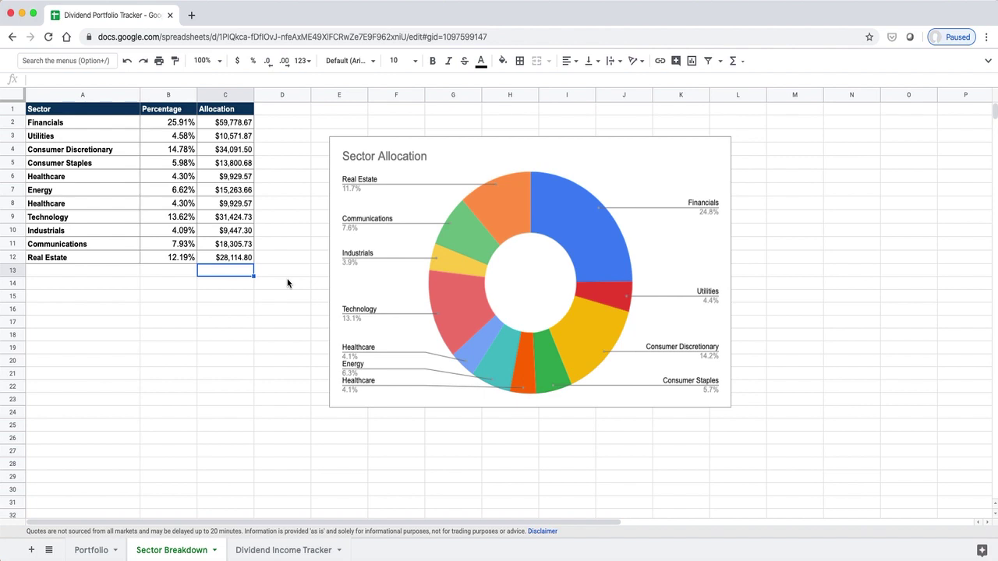
click(279, 551)
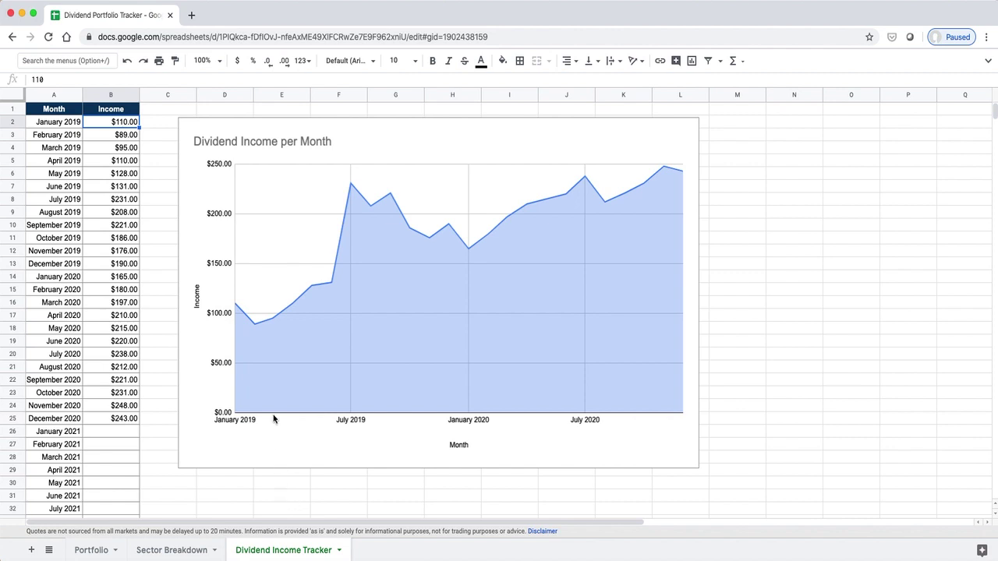
click(117, 187)
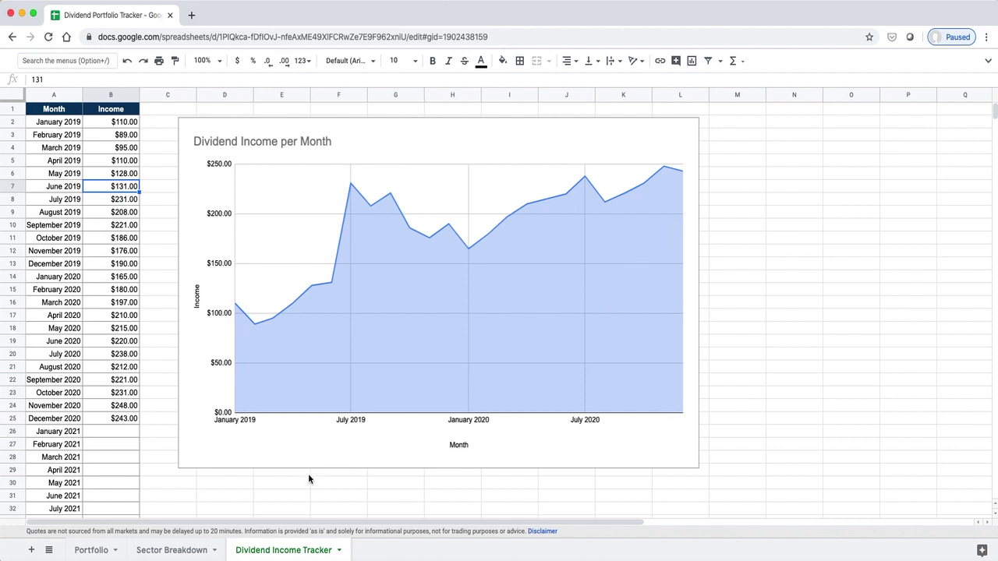
click(89, 550)
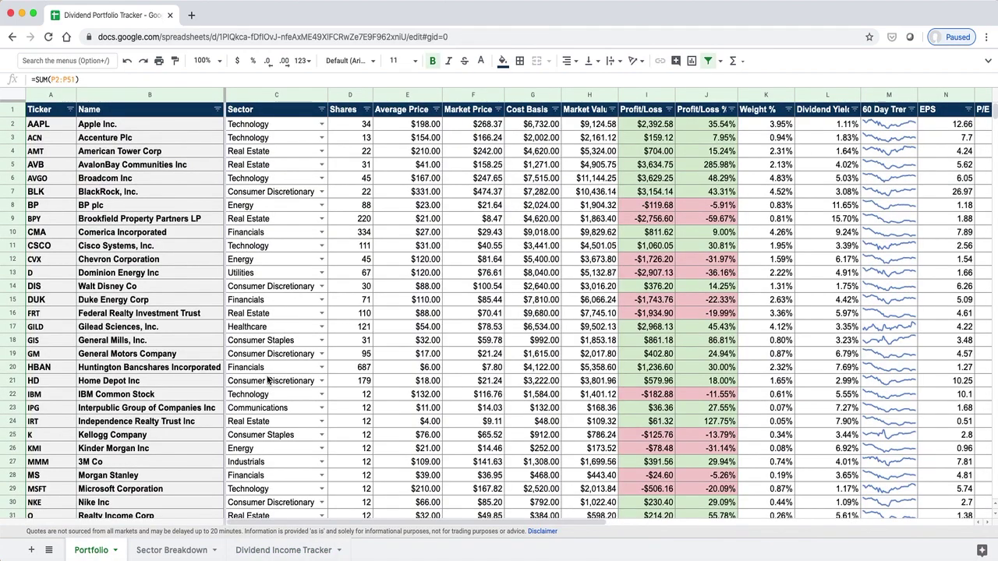